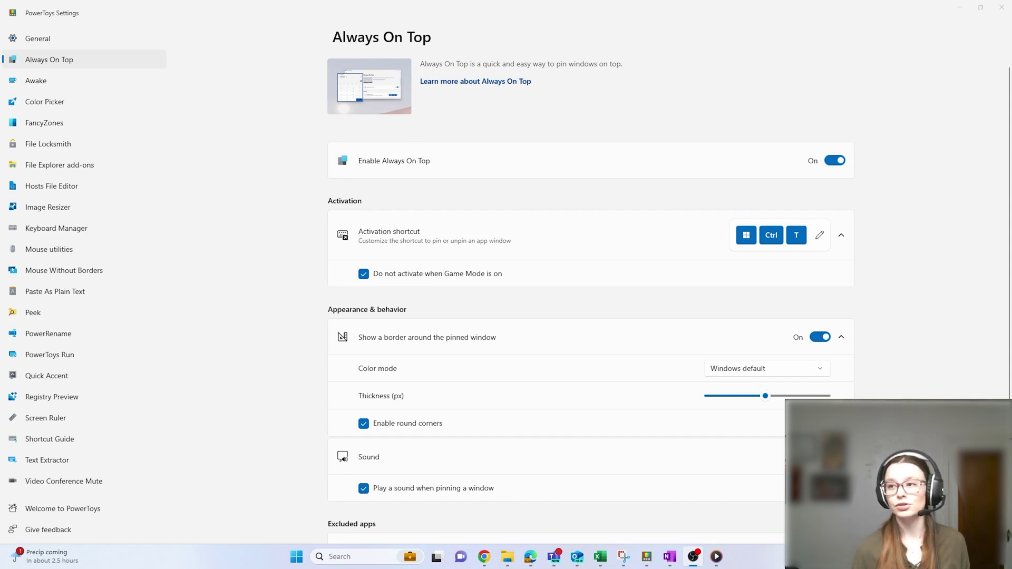
- Snap the sundogit.com window to the left half and the Sundog YouTube window to the right half
left_click(530, 557)
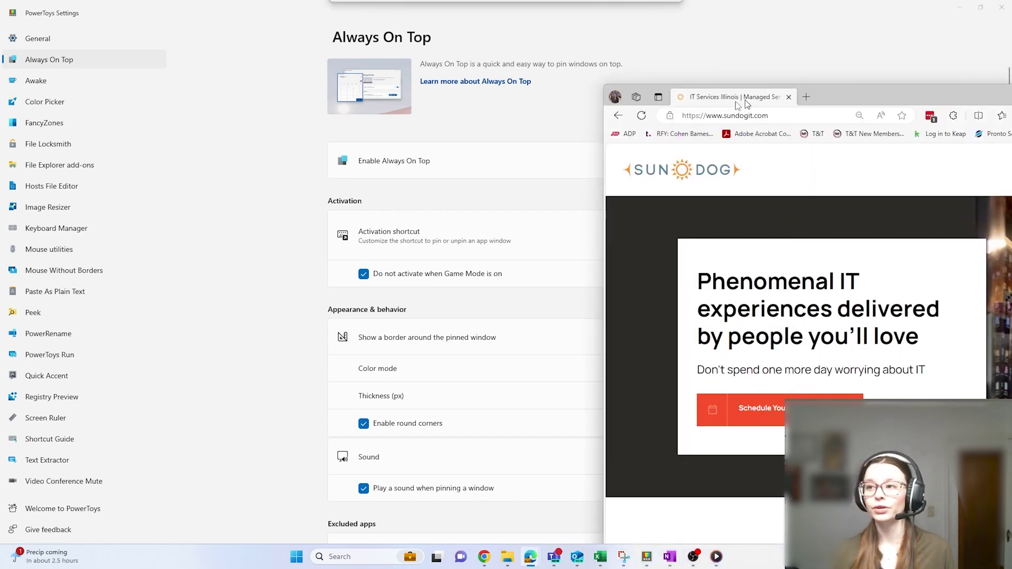
left_click_drag(756, 102, 164, 32)
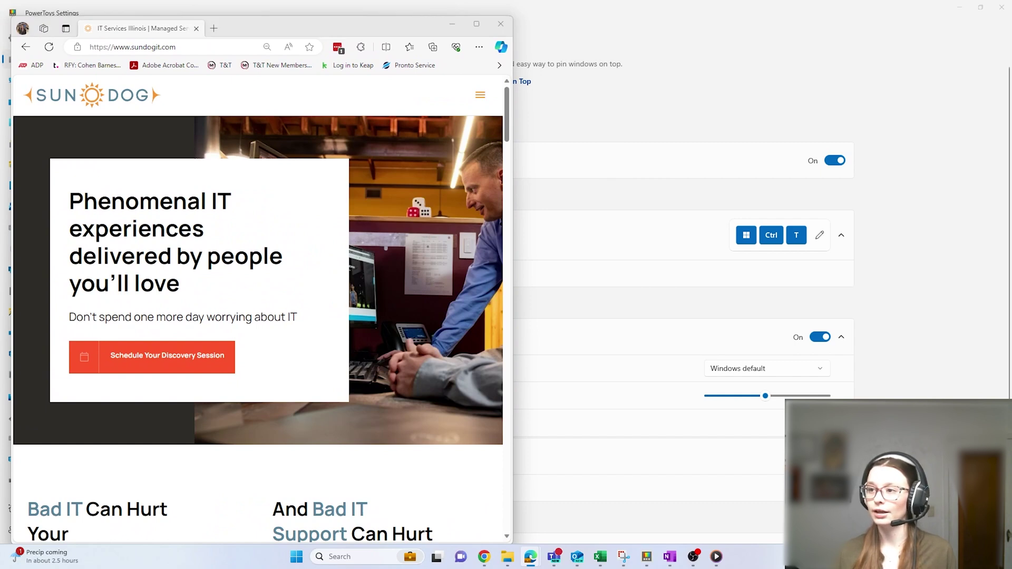
left_click(667, 33)
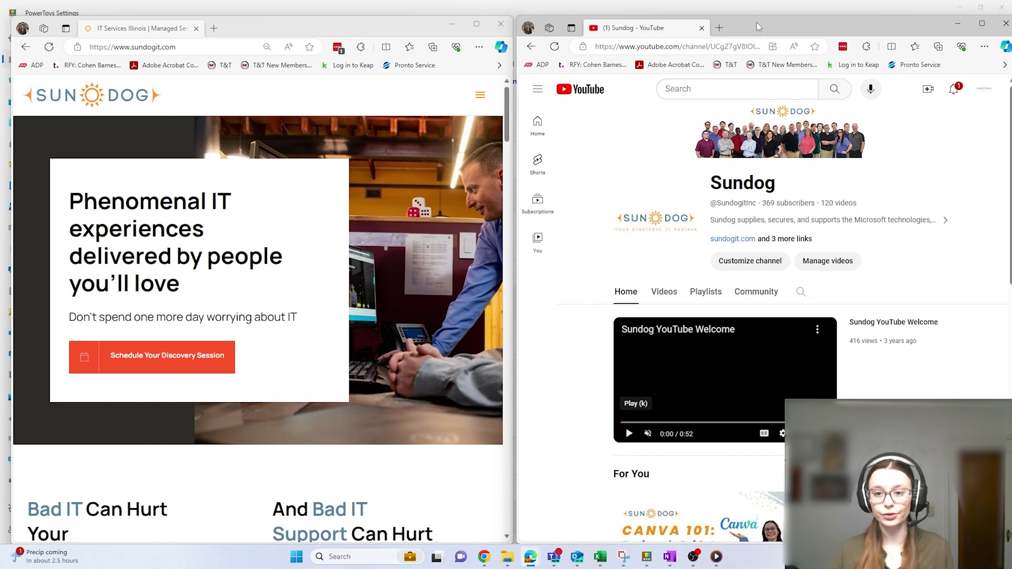
key("super+Down")
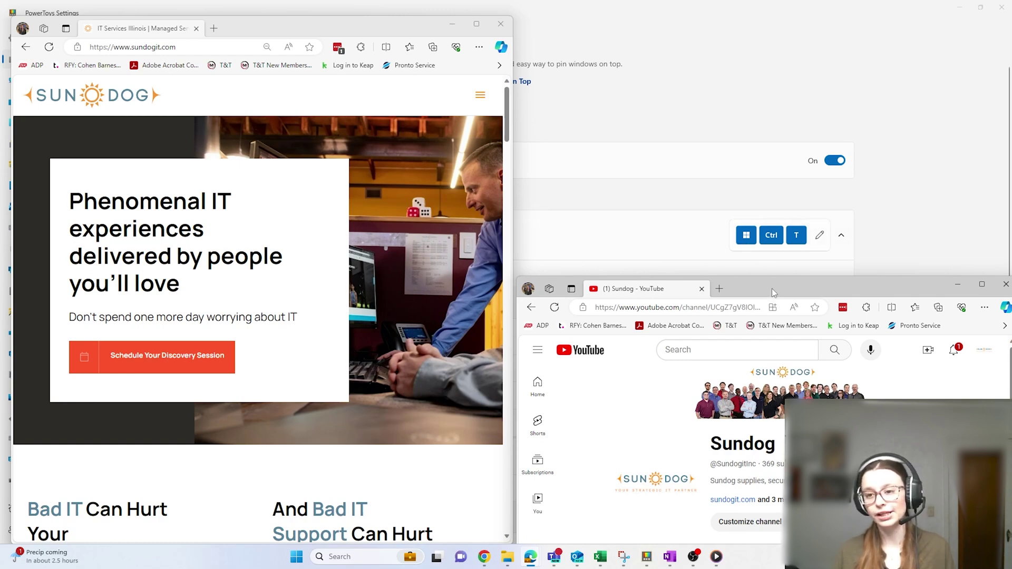
left_click_drag(771, 289, 774, 26)
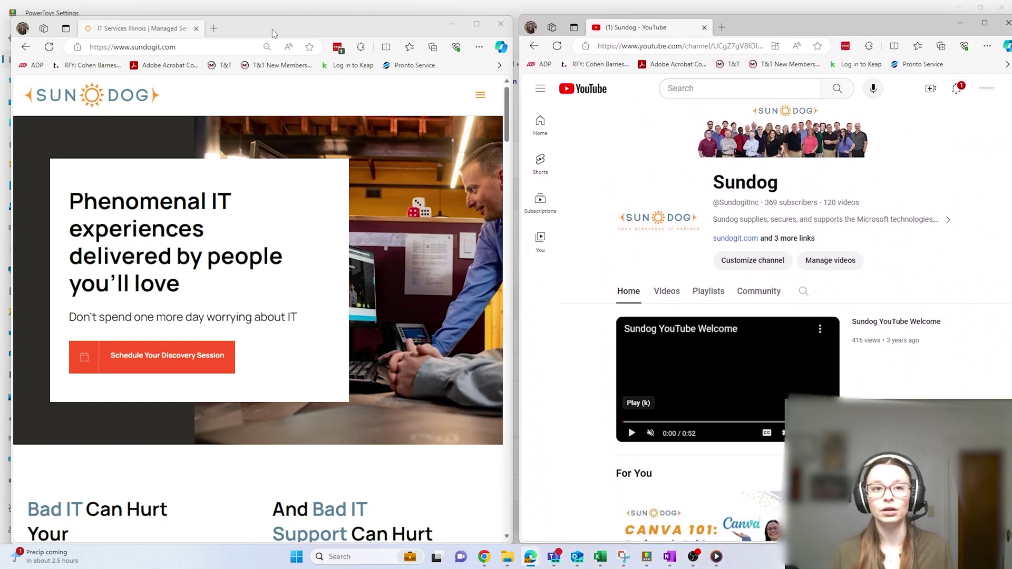
left_click(296, 30)
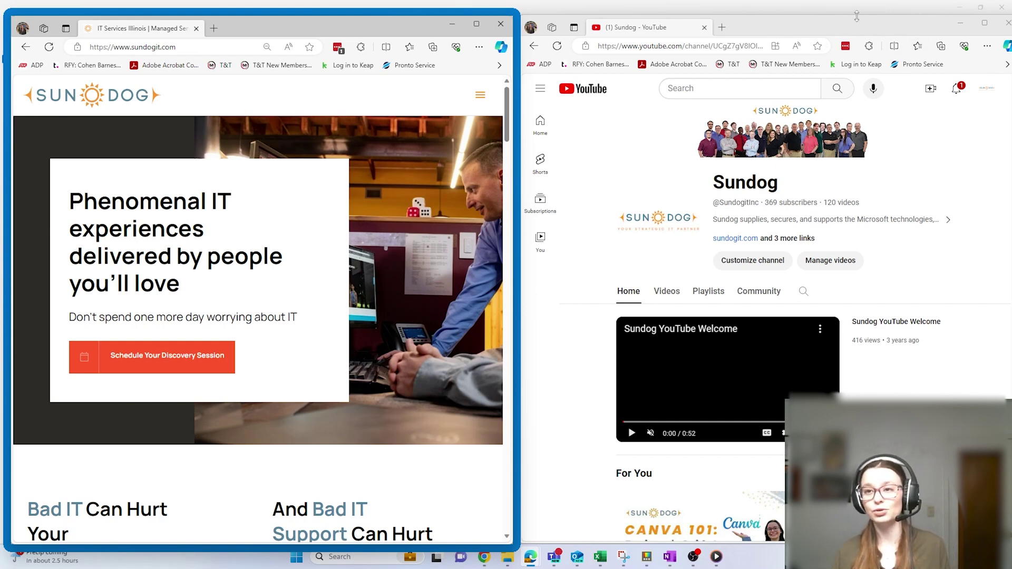
left_click(960, 23)
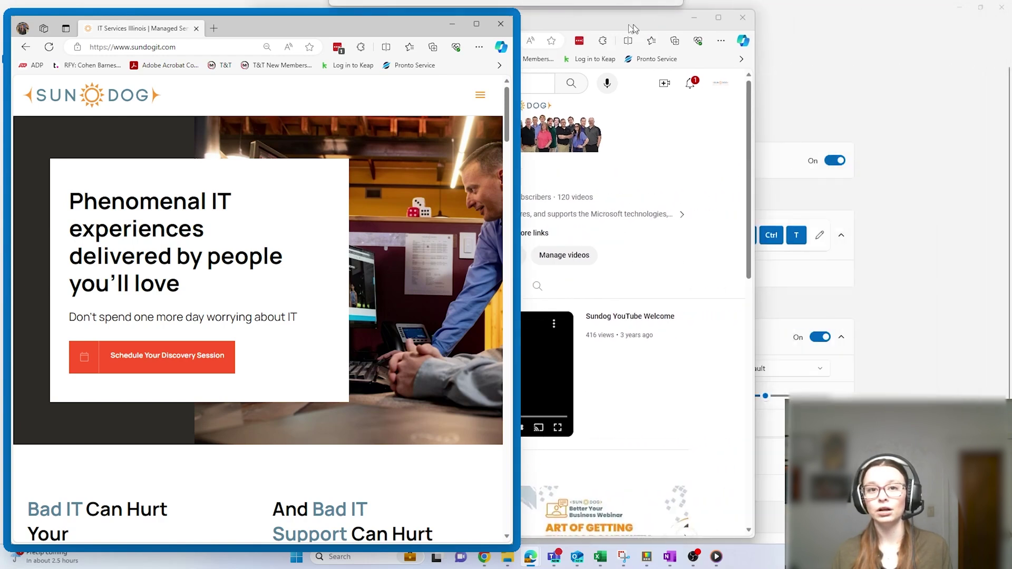
left_click_drag(429, 27, 374, 35)
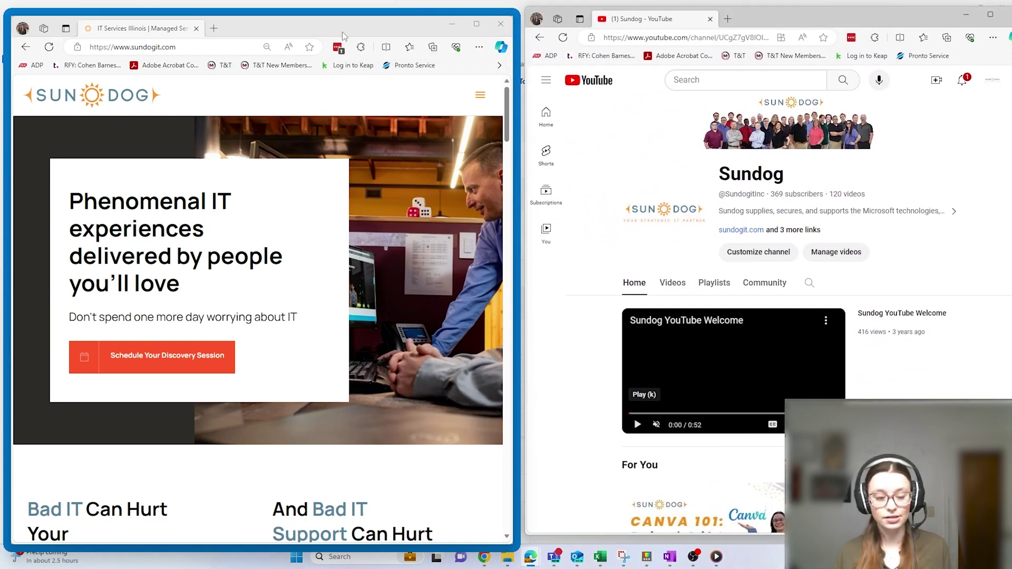
left_click(343, 31)
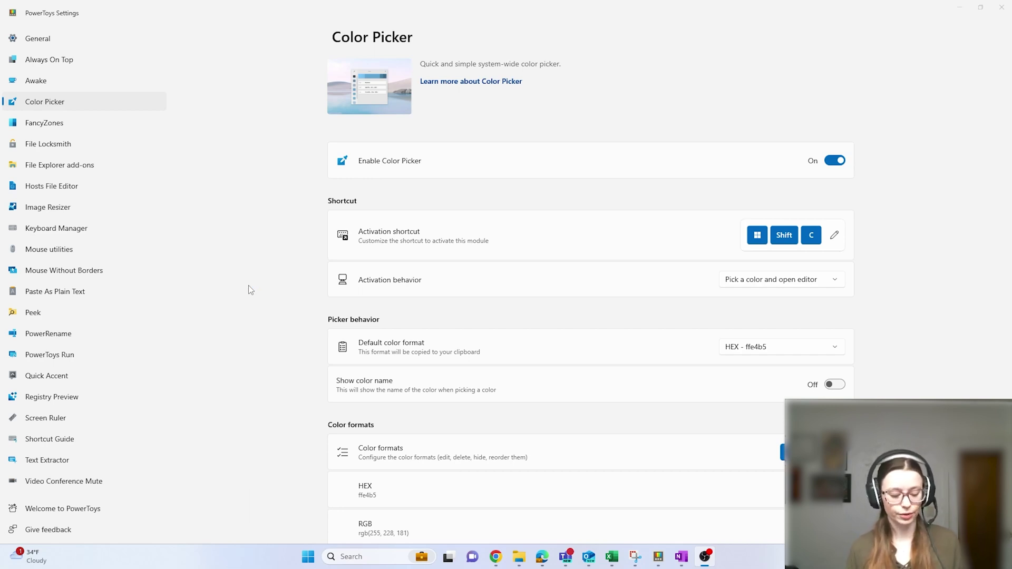
- Activate Color Picker with Win+Shift+C, cancel once, and start sampling on-screen colours again
key("super+shift+c")
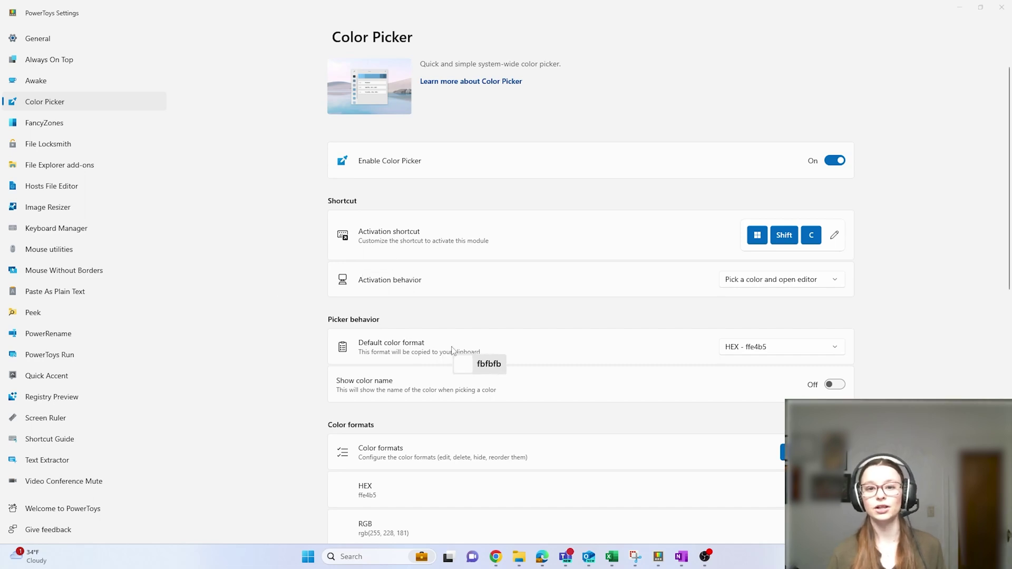
key("Escape")
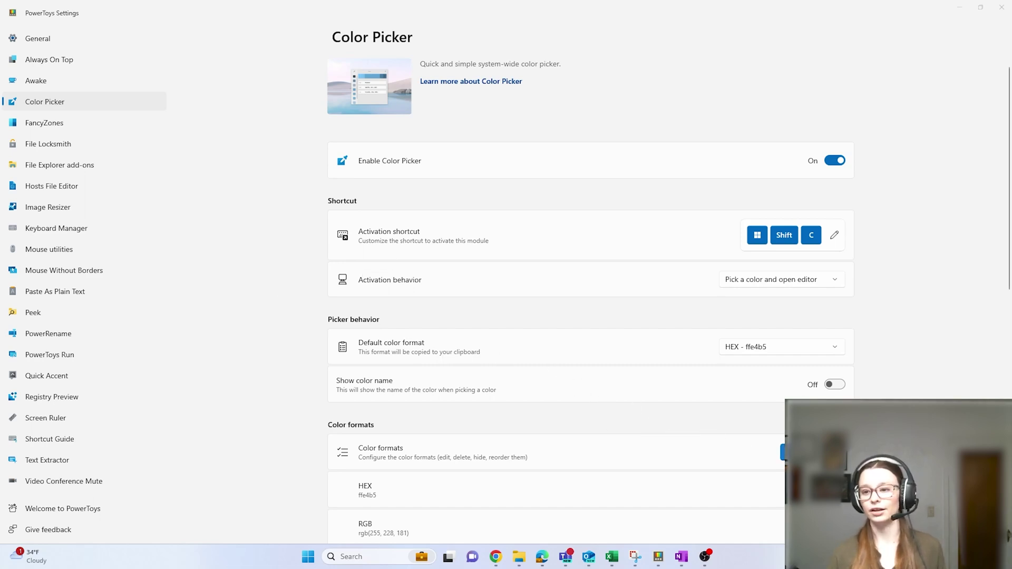
key("super+shift+c")
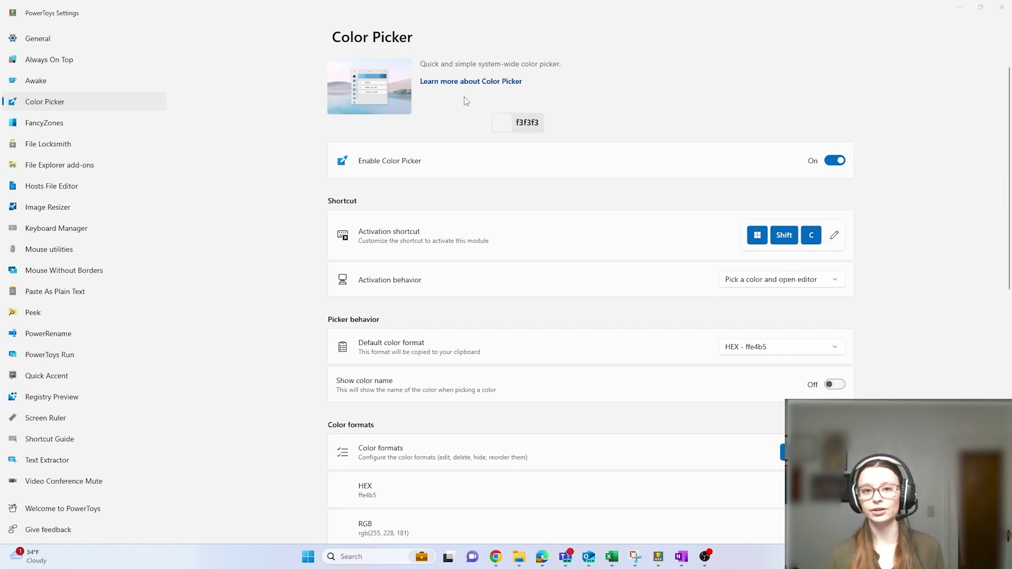
- Sample the header illustration's blue, choose its lighter shade, and copy HEX 95d2ff
left_click(349, 109)
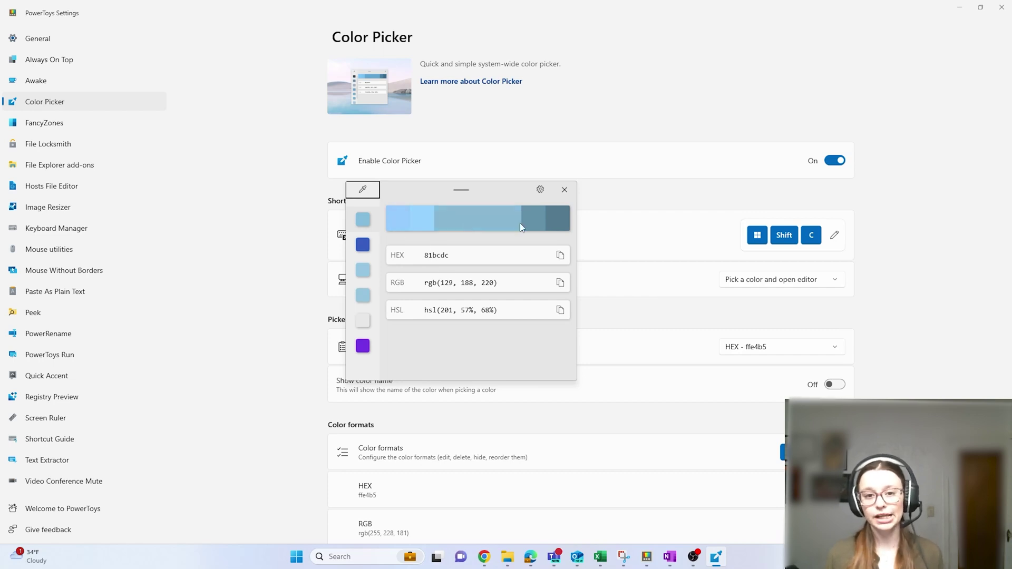
left_click(416, 218)
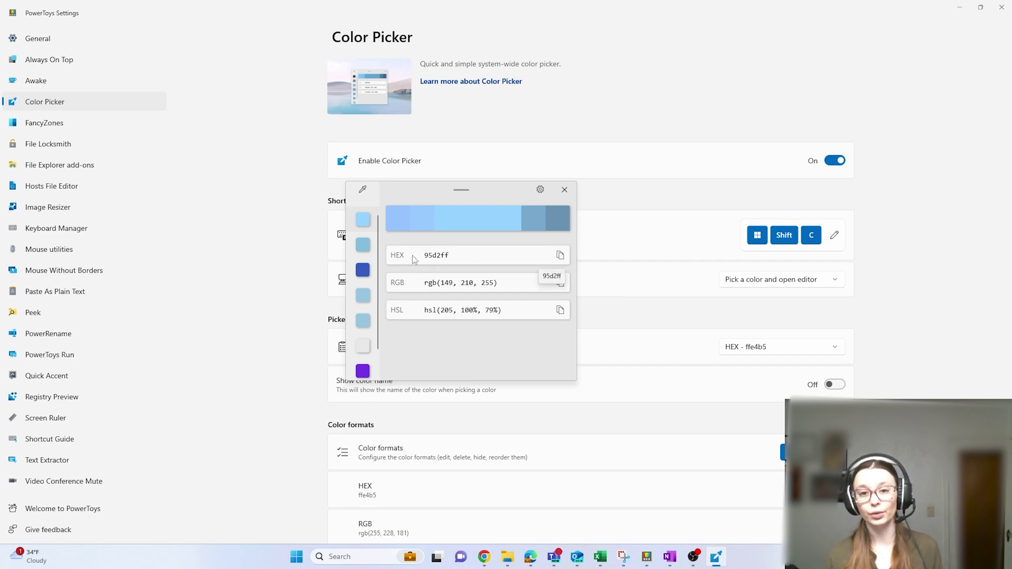
left_click(561, 261)
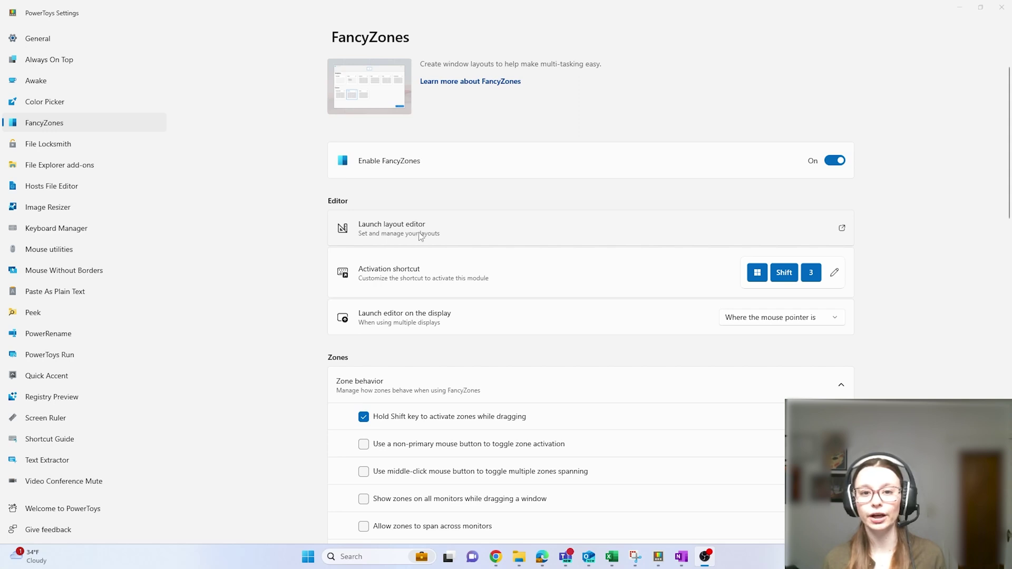
- Launch the FancyZones layout editor from the FancyZones settings page
left_click(475, 233)
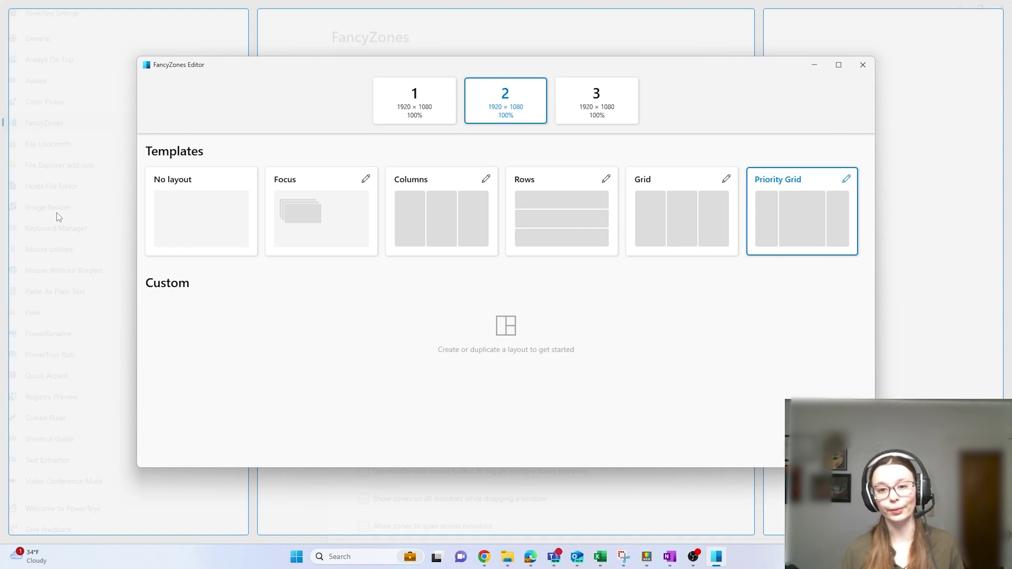
- Begin a new custom Grid layout and name it 'Tech Tip Layout'
left_click(812, 445)
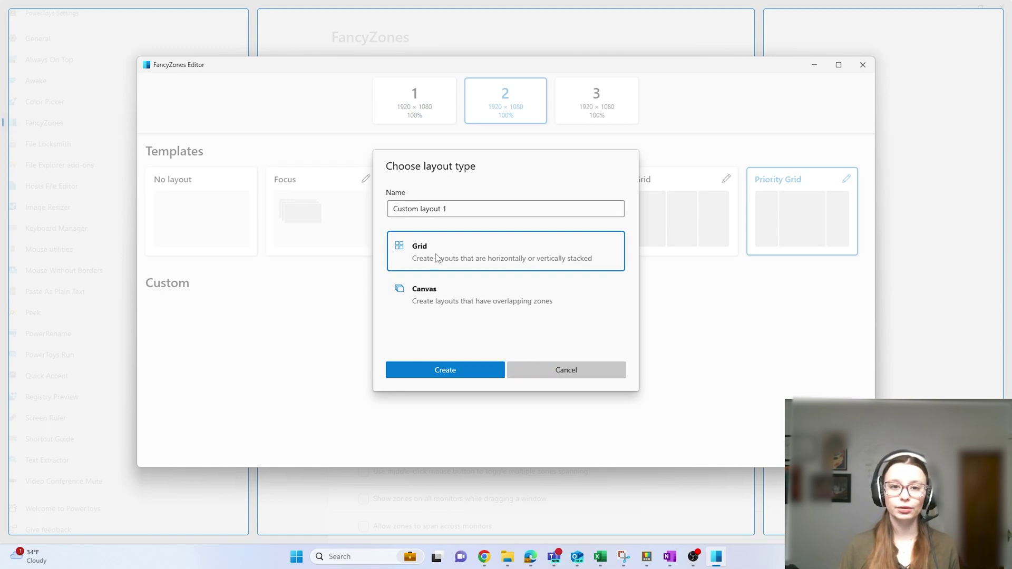
left_click_drag(466, 208, 384, 208)
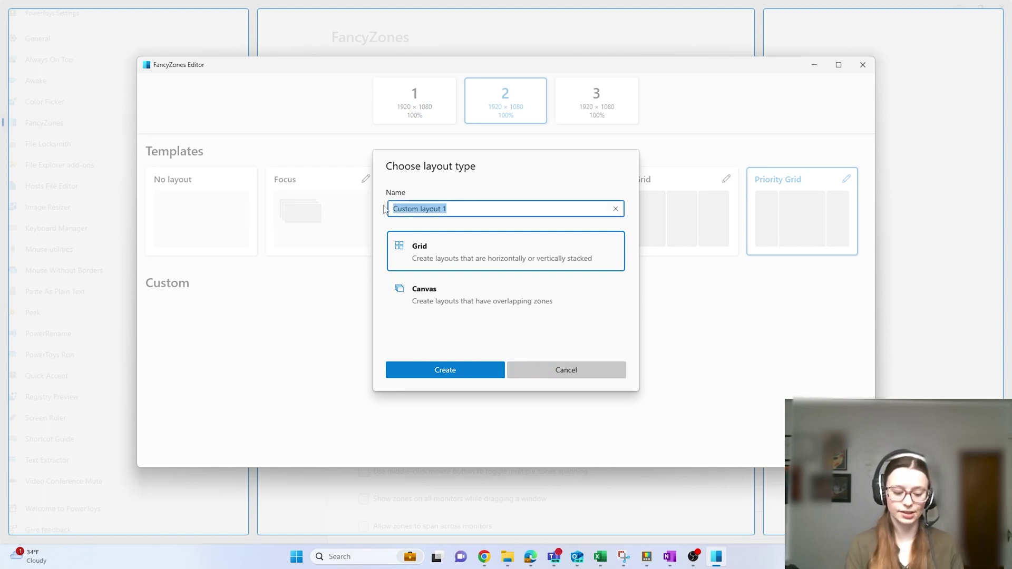
type("Tech Tip")
key("BackSpace")
key("BackSpace")
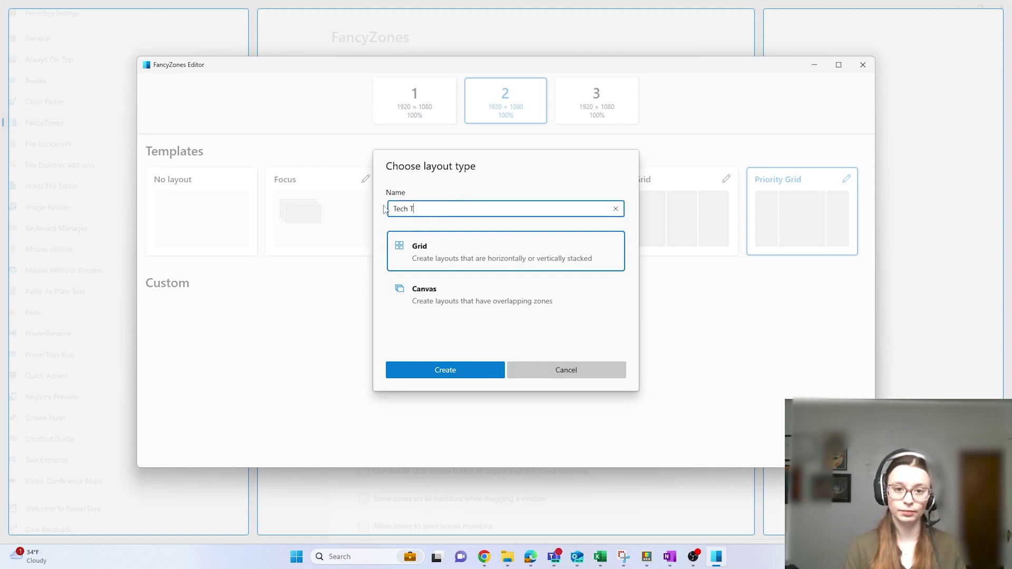
type("ip Layout")
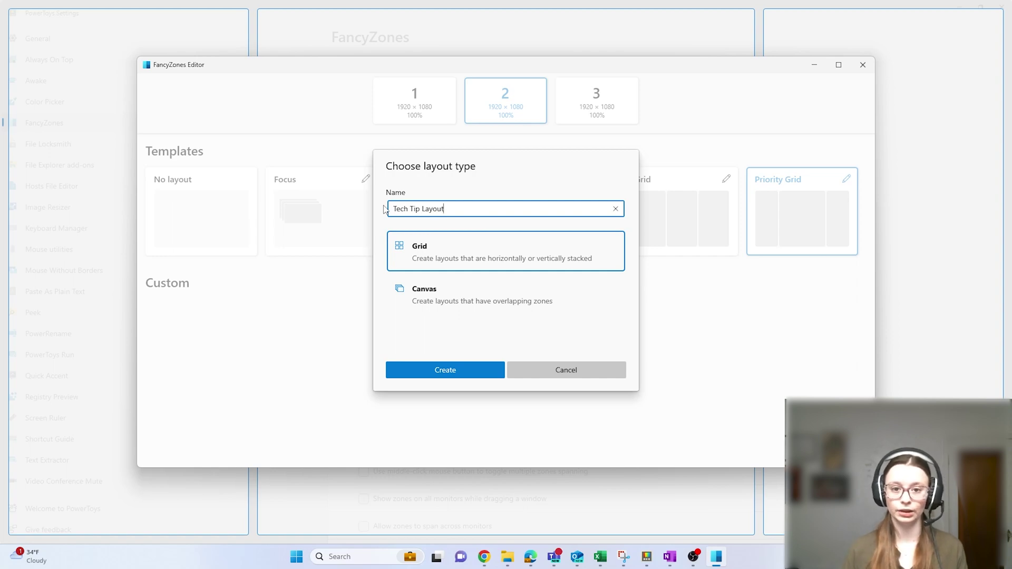
- Create the grid and split the left, middle and right columns into top and bottom zones
left_click(451, 363)
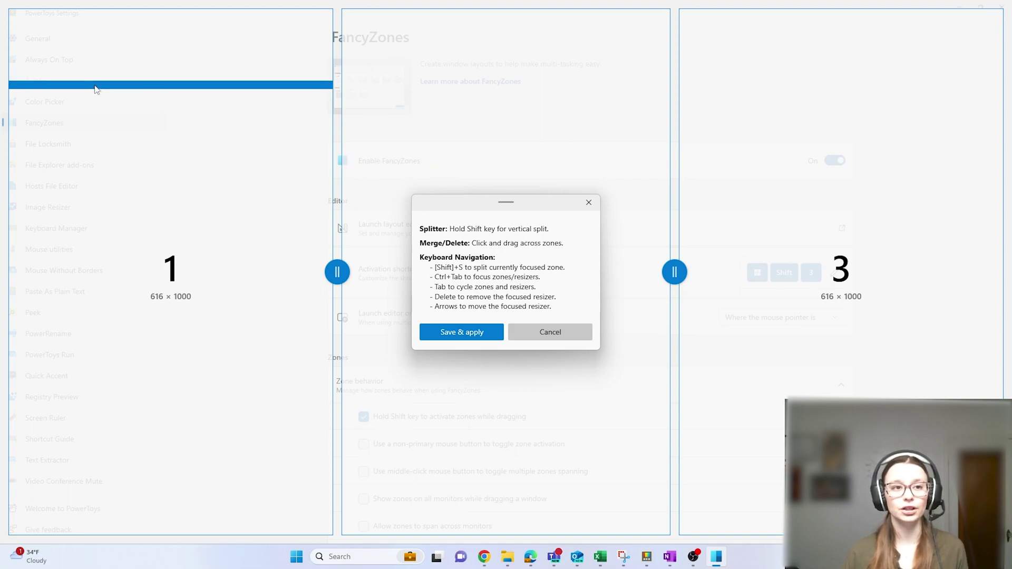
left_click(184, 282)
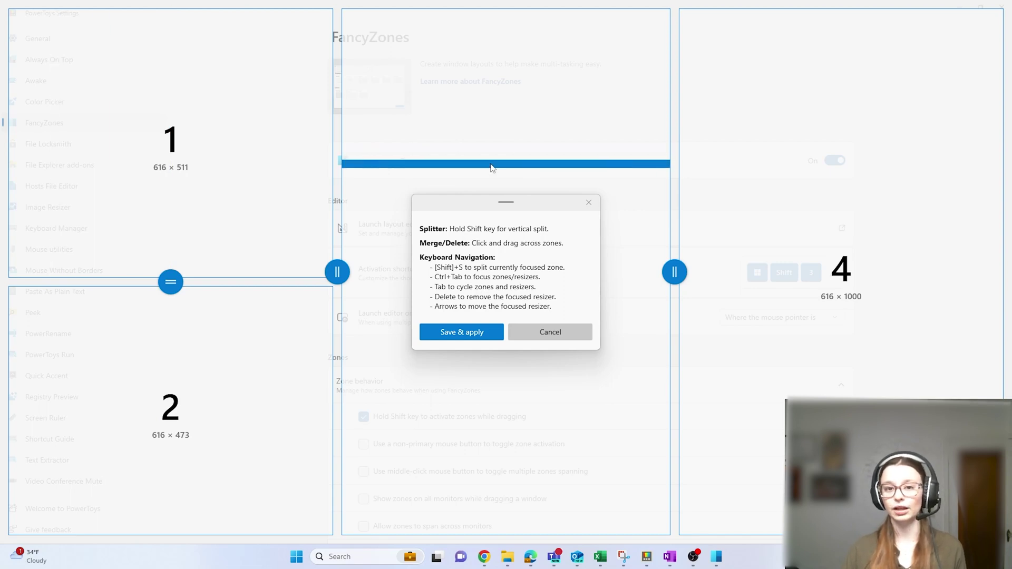
left_click(364, 285)
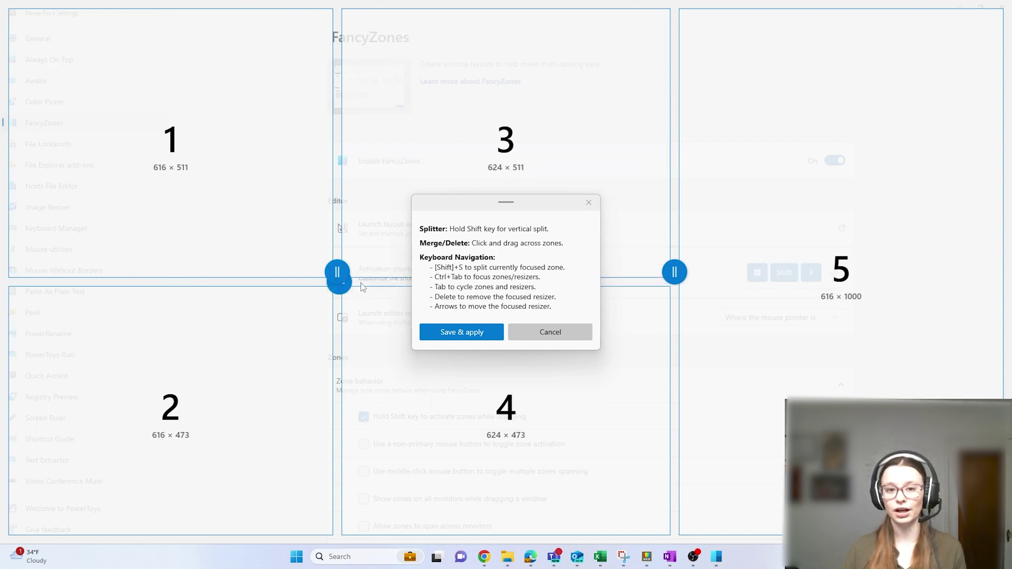
left_click(805, 283)
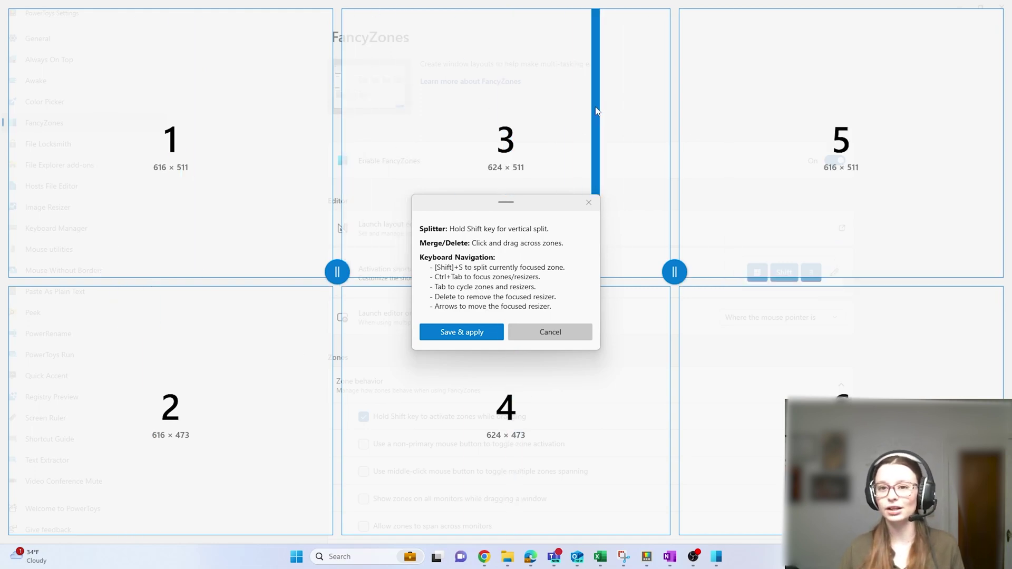
- Merge the top middle and top right zones into one, then save and apply the layout
left_click_drag(599, 112, 687, 108)
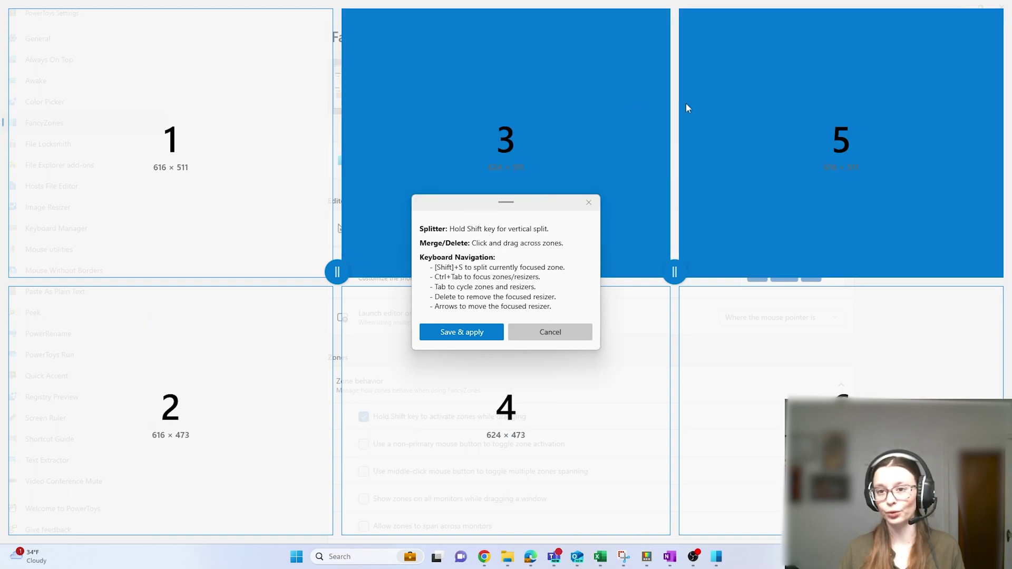
left_click_drag(817, 152, 841, 210)
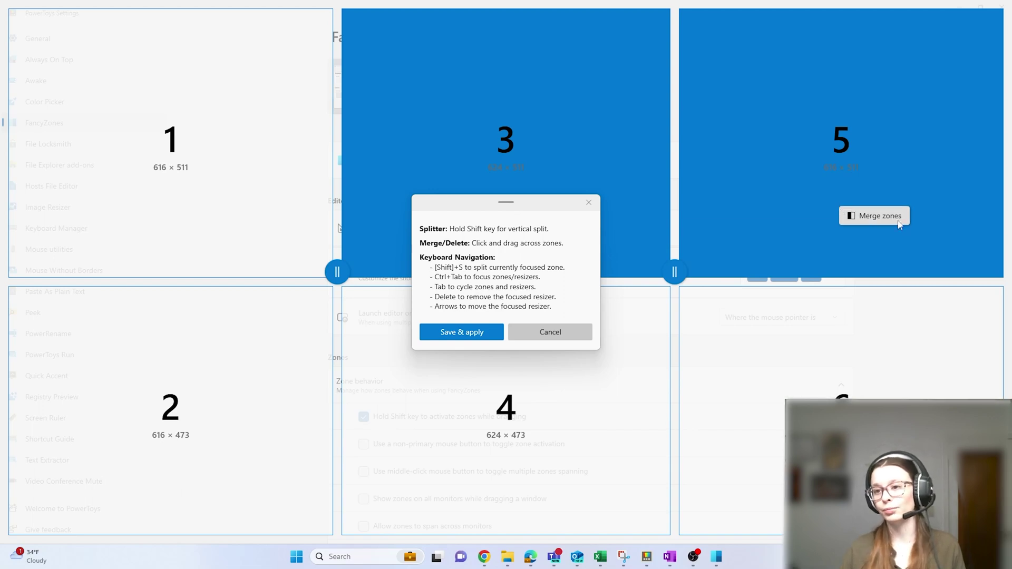
left_click(879, 216)
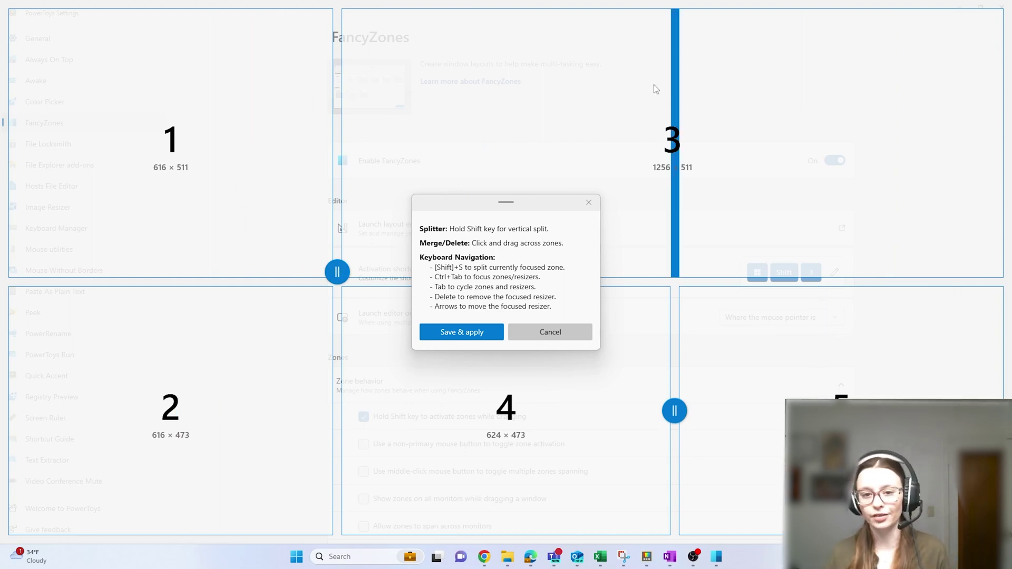
left_click(461, 336)
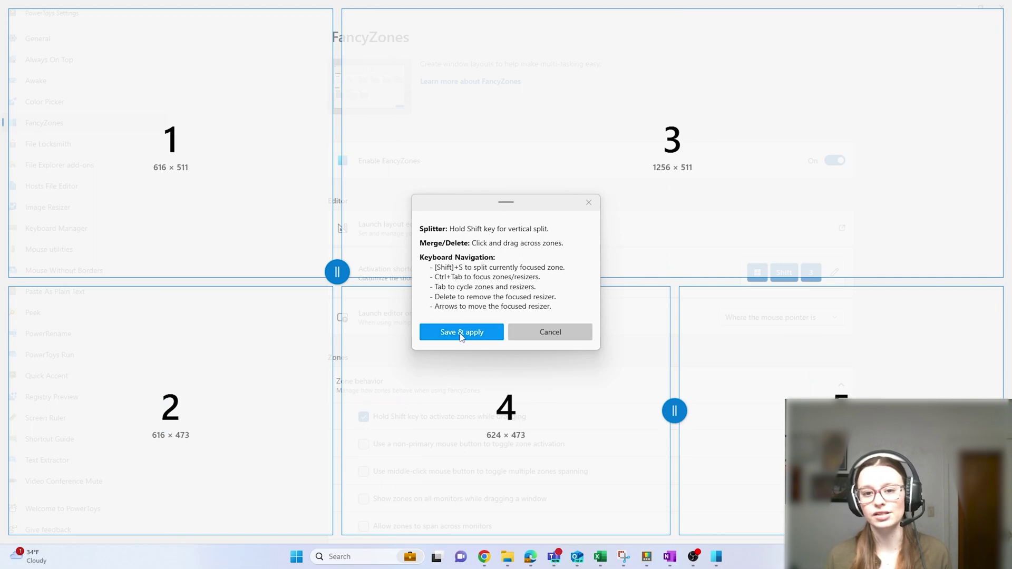
left_click(460, 332)
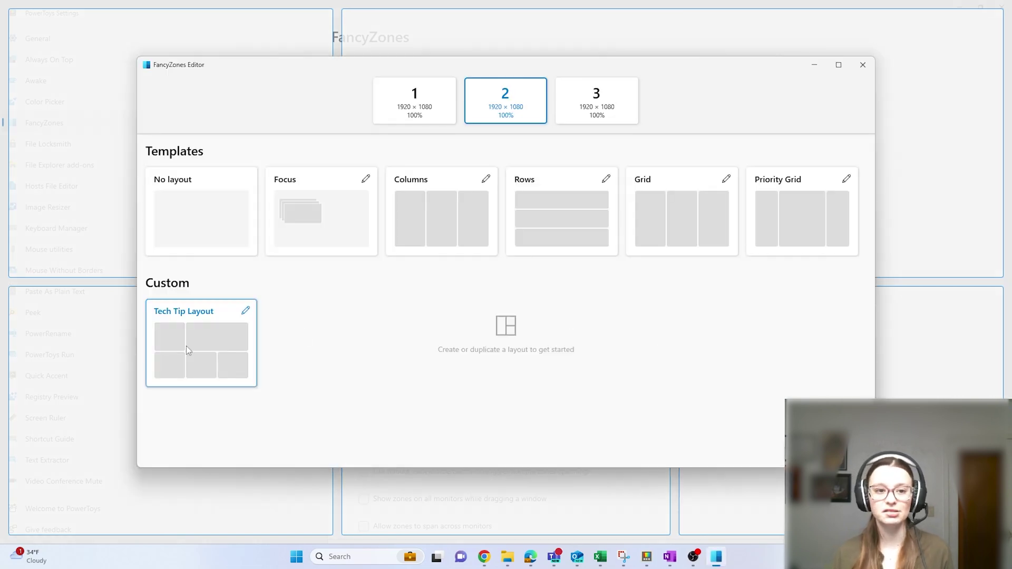